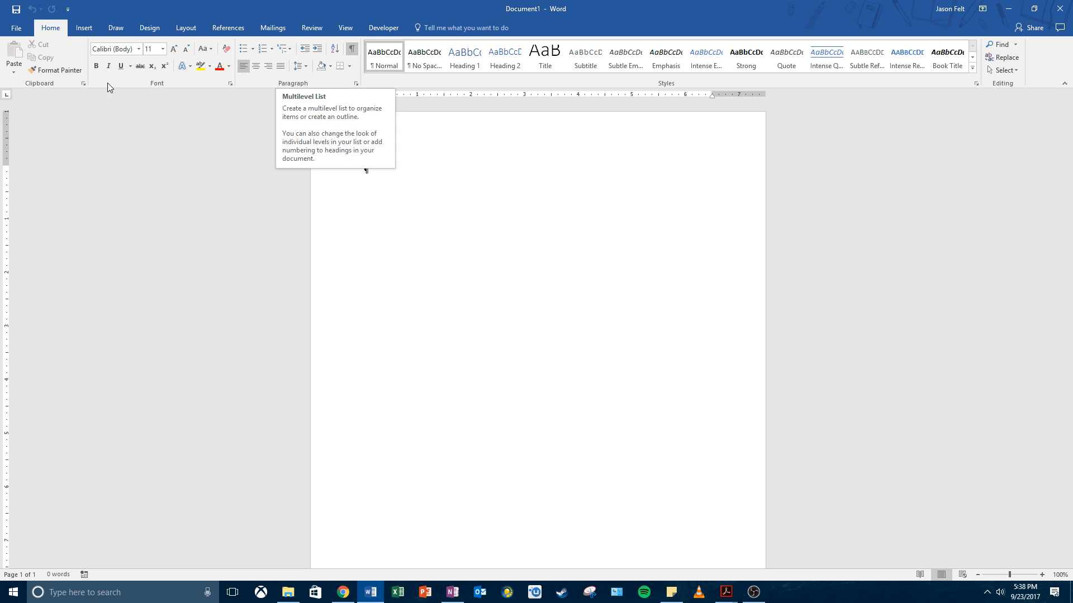
Step: Apply the Moderate page margins to the document, with 1" top and bottom and 0.75" left and right
{"action": "left_click", "coordinate": [185, 29]}
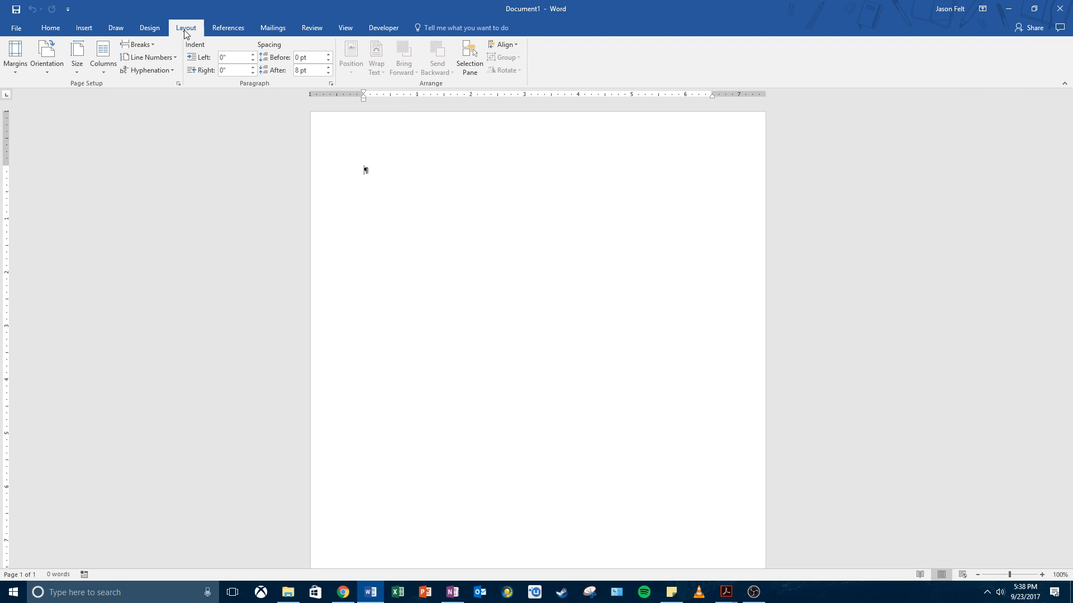
{"action": "left_click", "coordinate": [12, 70]}
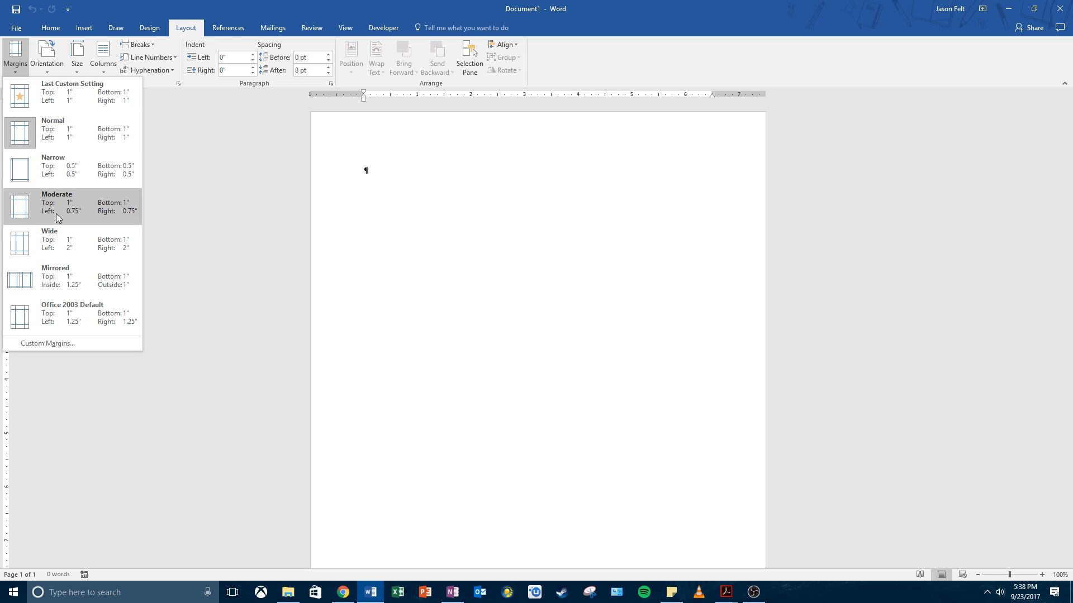
{"action": "left_click", "coordinate": [86, 211]}
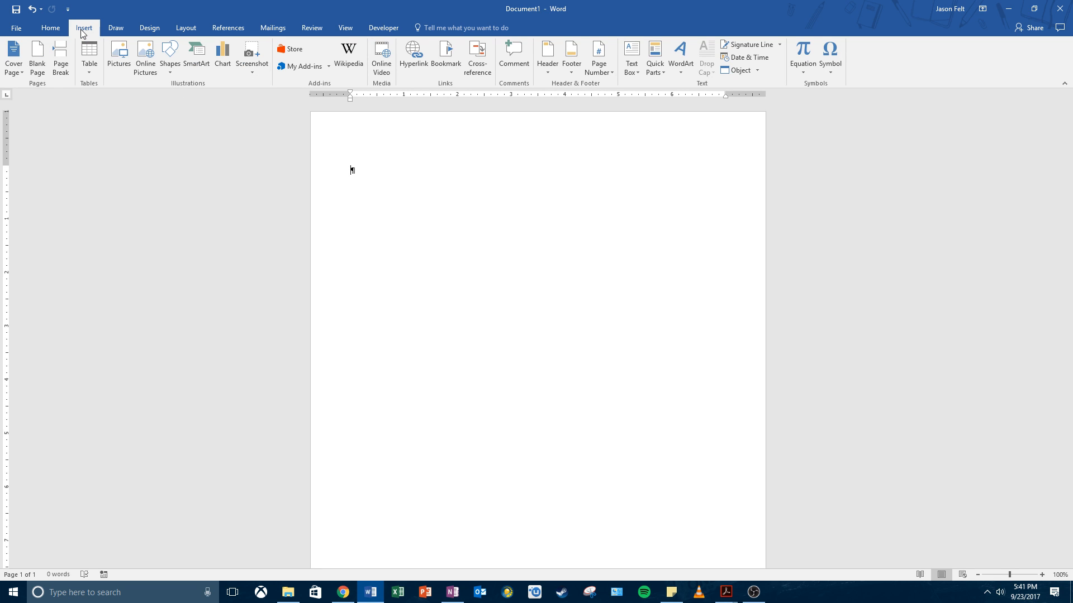
Step: Draw a rectangle about 0.53" high and 6.95" wide across the first line, from margin to margin
{"action": "left_click", "coordinate": [168, 77]}
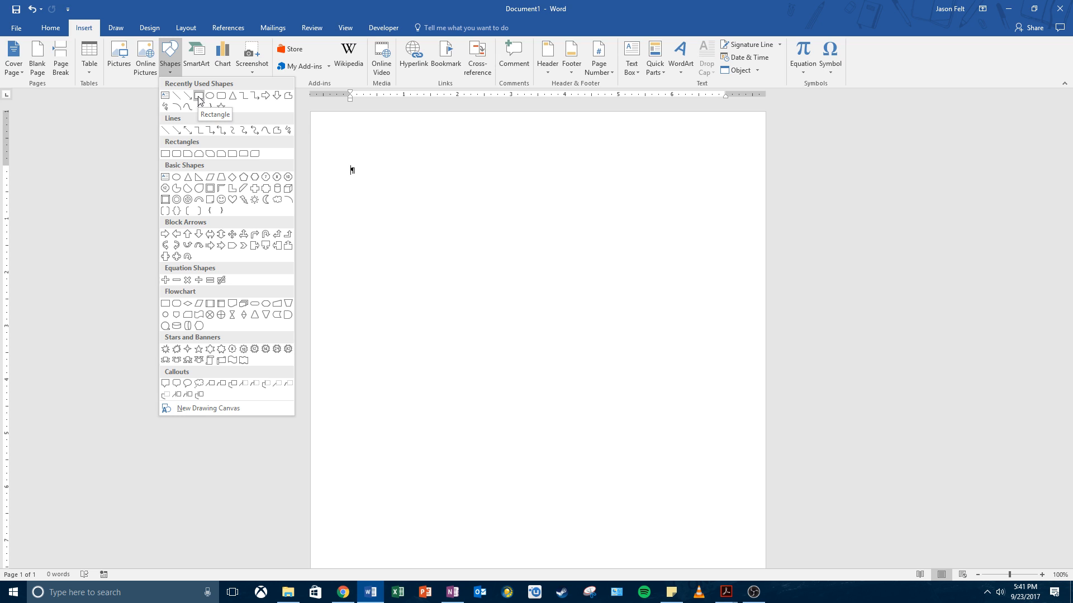
{"action": "left_click", "coordinate": [199, 96]}
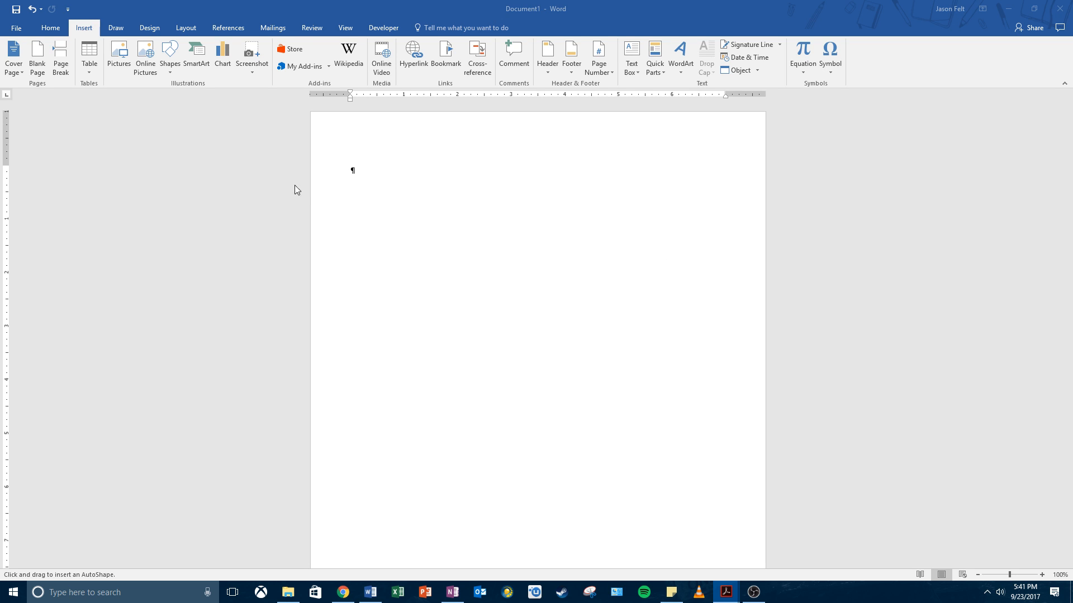
{"action": "left_click", "coordinate": [168, 68]}
{"action": "left_click", "coordinate": [377, 187]}
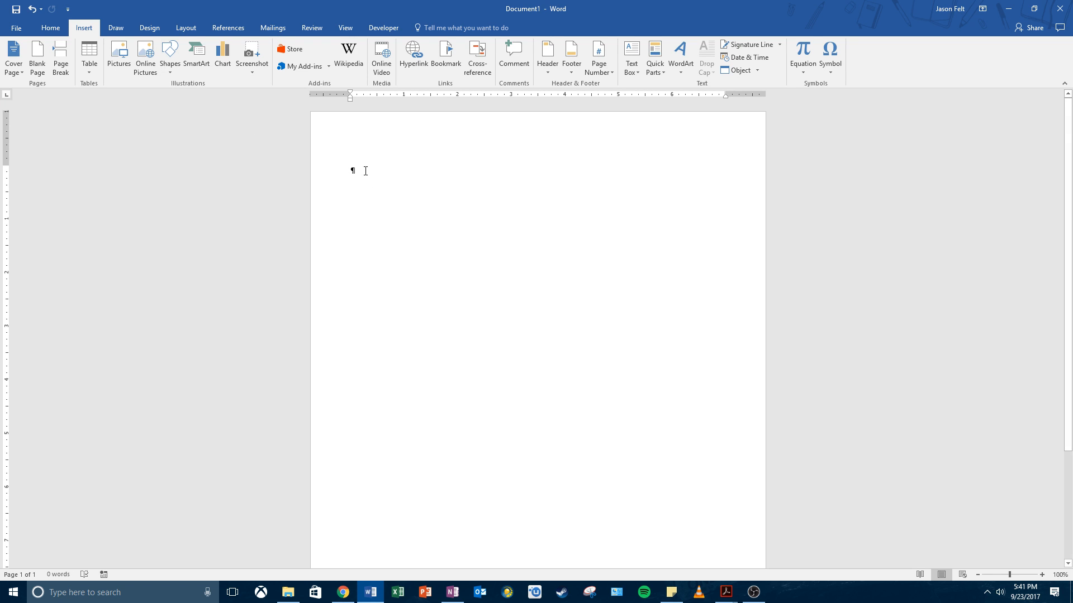
{"action": "left_click", "coordinate": [170, 56]}
{"action": "left_click", "coordinate": [189, 101]}
{"action": "left_click_drag", "start_coordinate": [352, 167], "coordinate": [724, 197]}
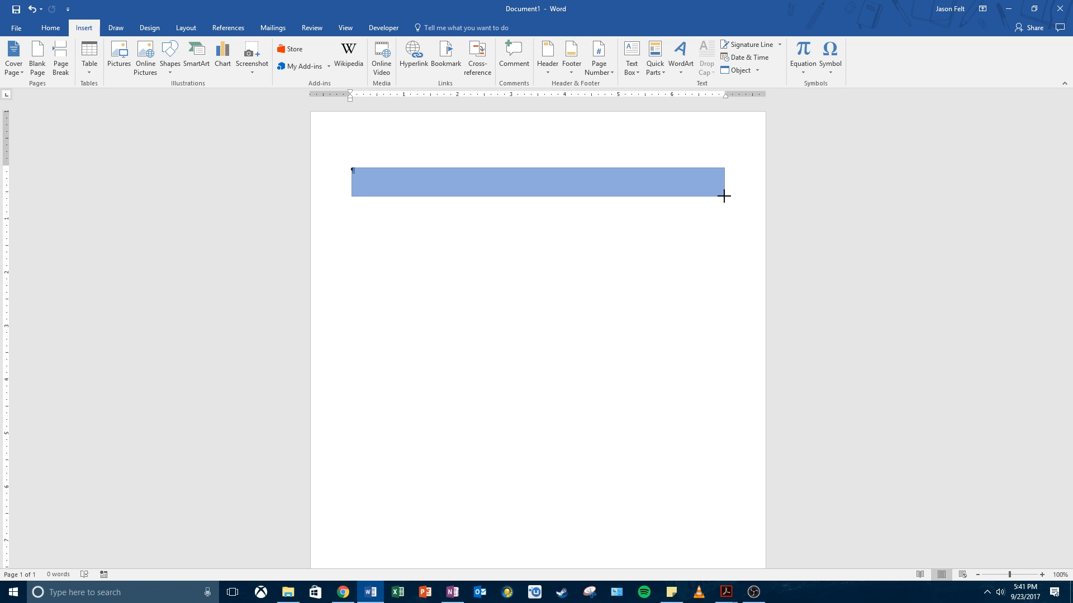
{"action": "left_click_drag", "start_coordinate": [724, 196], "coordinate": [724, 196]}
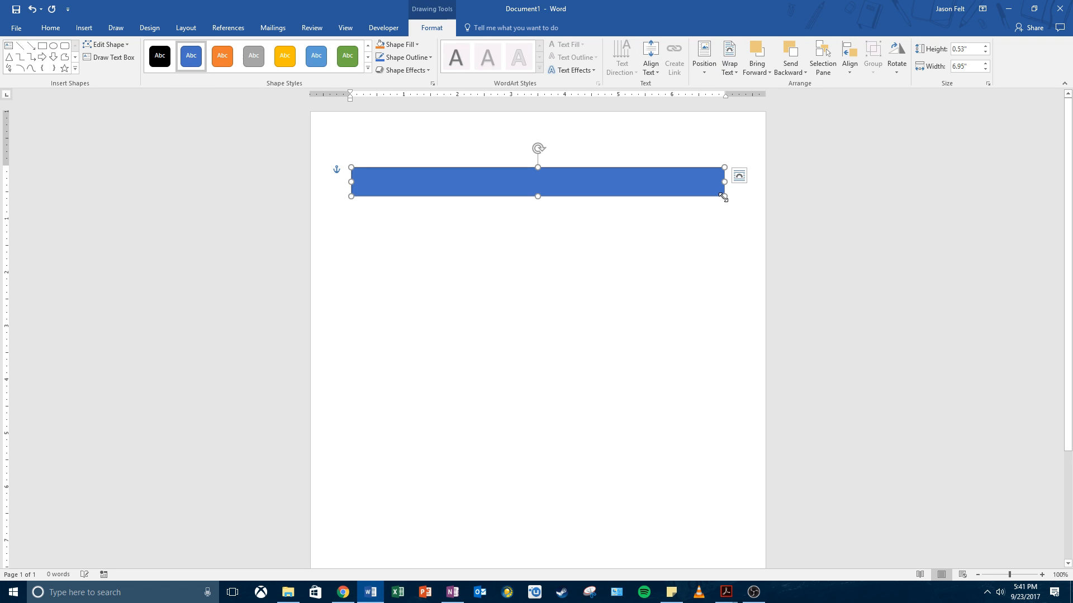
Step: Set the blue rectangle's width to 5.7"
{"action": "key", "text": "alt+Tab"}
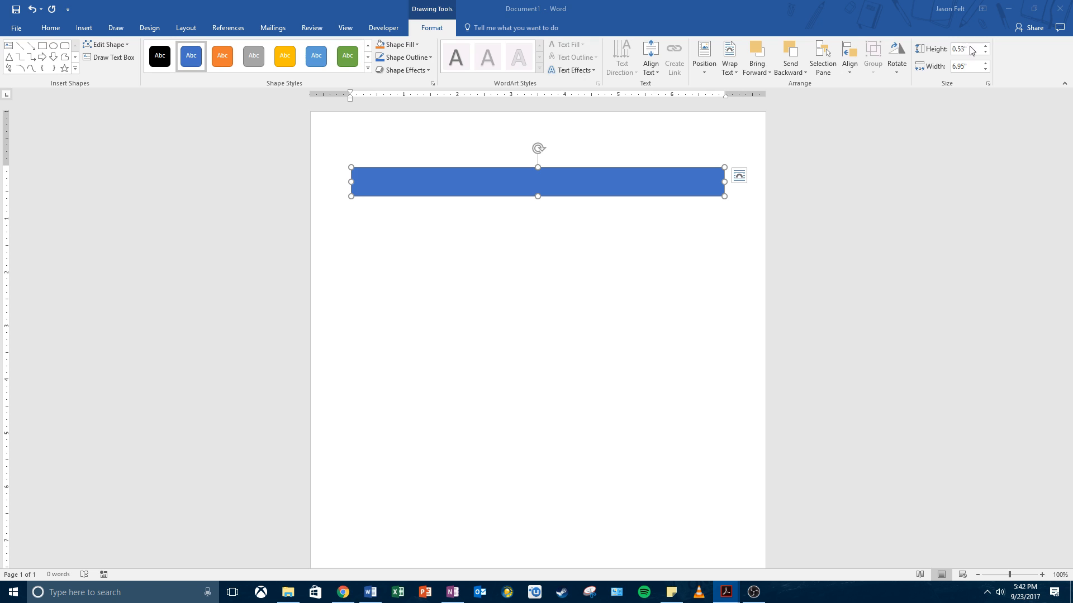
{"action": "left_click", "coordinate": [964, 67]}
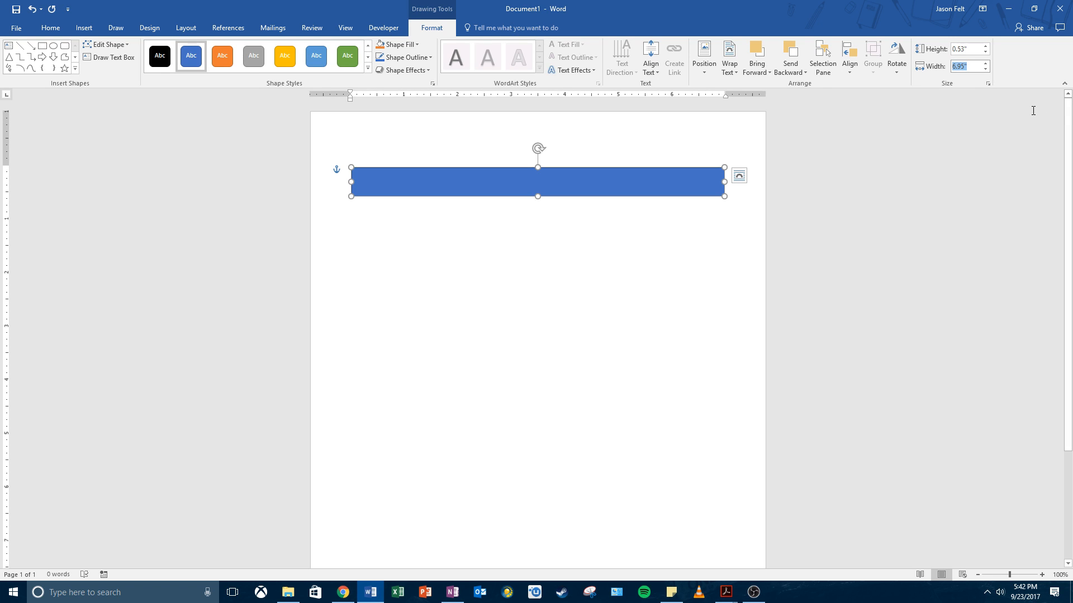
{"action": "type", "text": "5.7"}
{"action": "key", "text": "Return"}
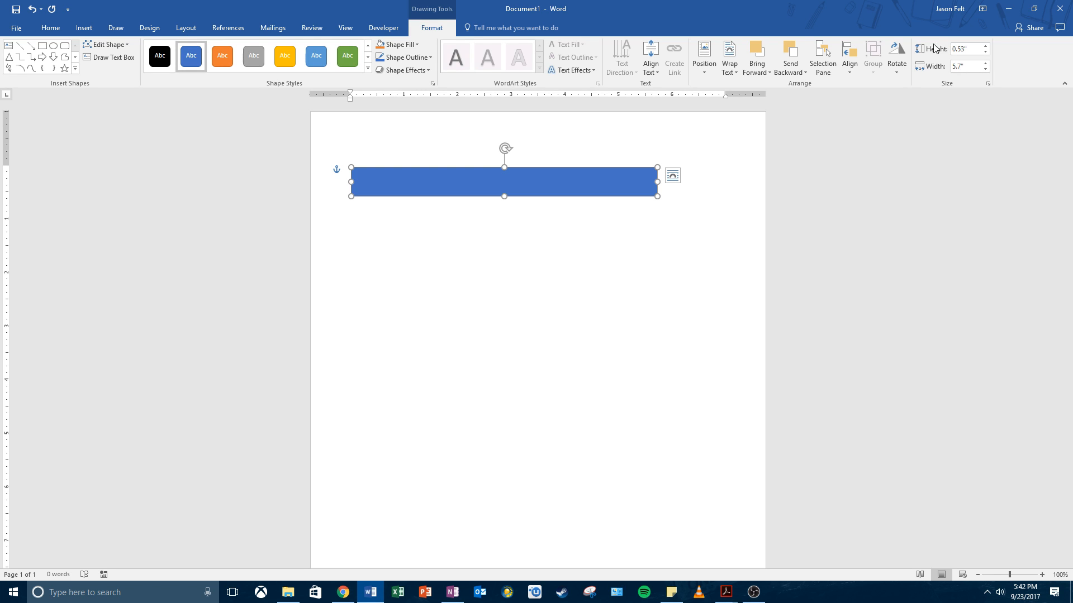
Step: Try rotating the rectangle clockwise and undo the rotation
{"action": "key", "text": "alt+Tab"}
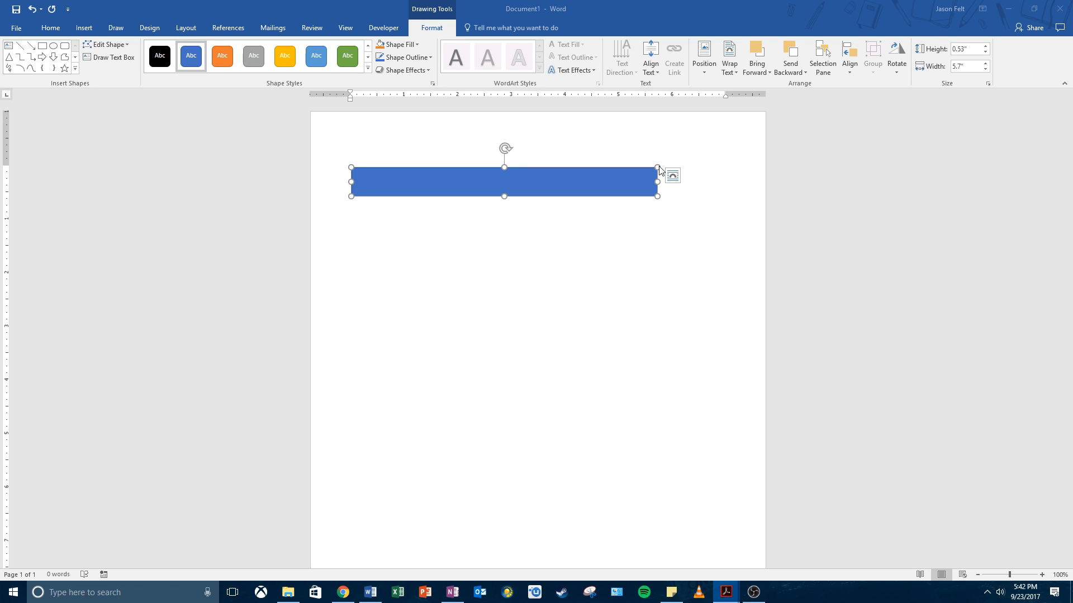
{"action": "left_click", "coordinate": [504, 150]}
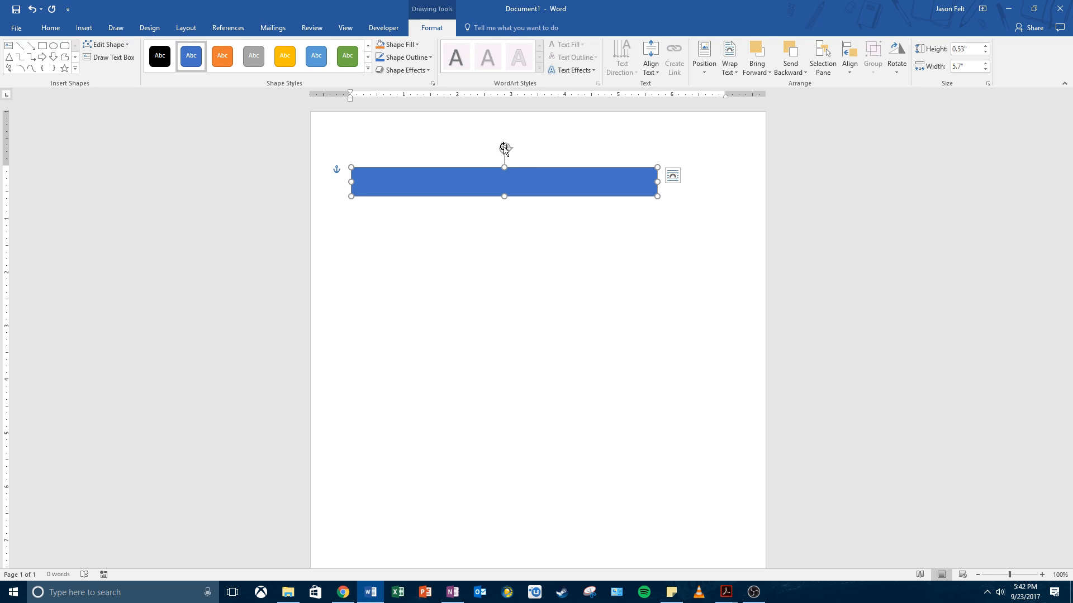
{"action": "left_click_drag", "start_coordinate": [505, 146], "coordinate": [528, 143]}
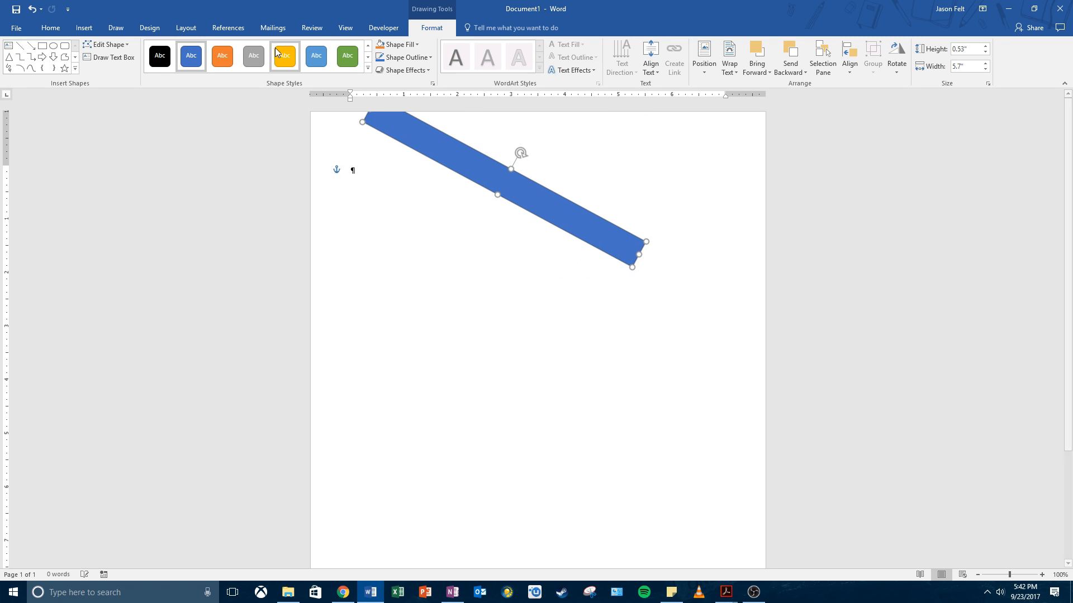
{"action": "left_click", "coordinate": [32, 11]}
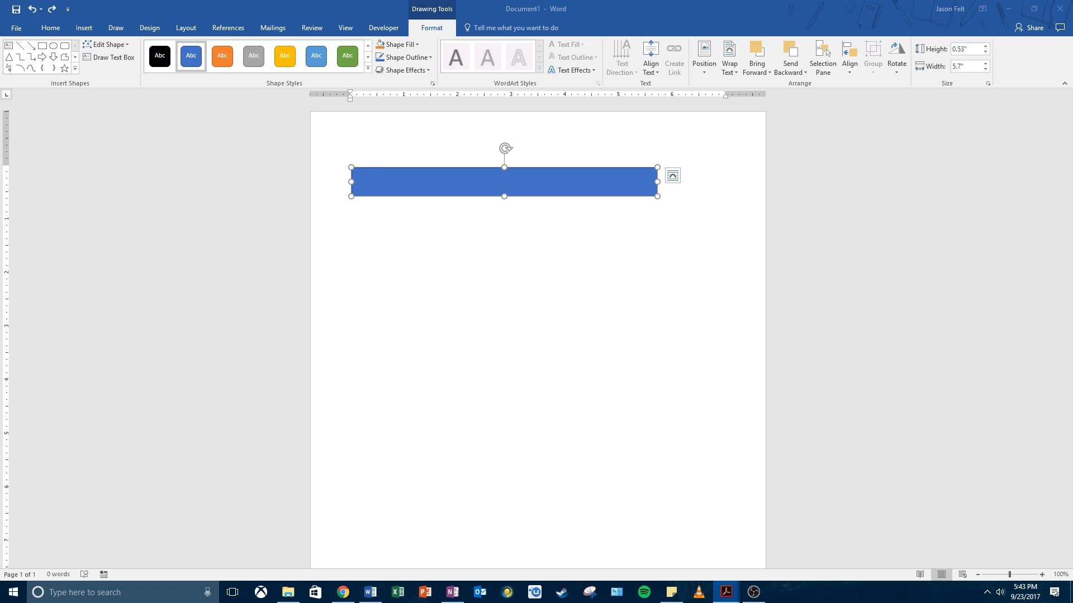
Step: Try moving the rectangle freely down the page below the first line, and undo the move
{"action": "left_click", "coordinate": [58, 25]}
{"action": "left_click", "coordinate": [58, 28]}
{"action": "left_click", "coordinate": [376, 220]}
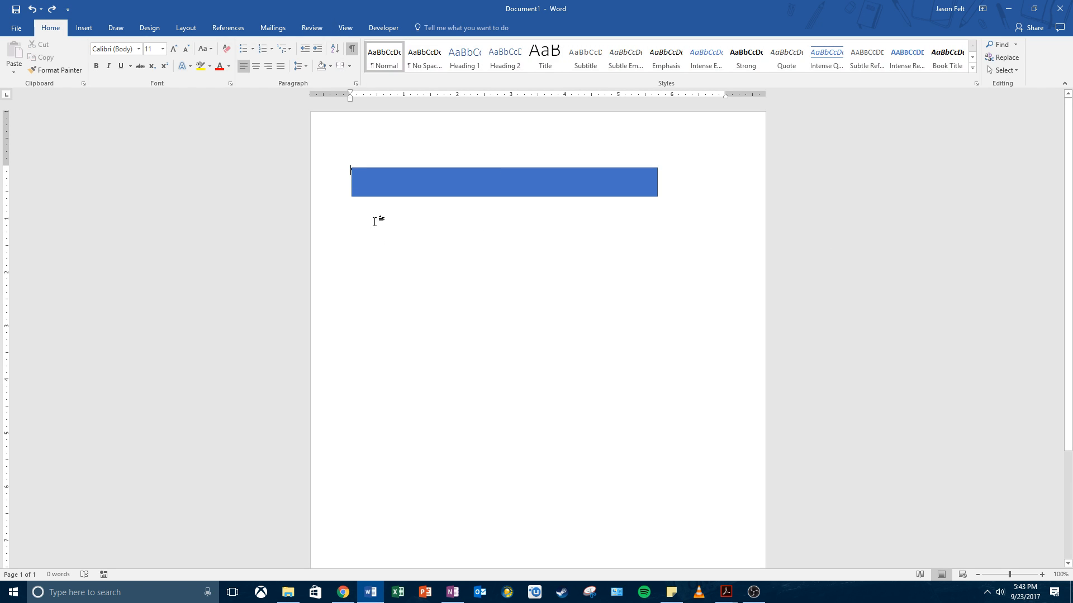
{"action": "left_click", "coordinate": [378, 172]}
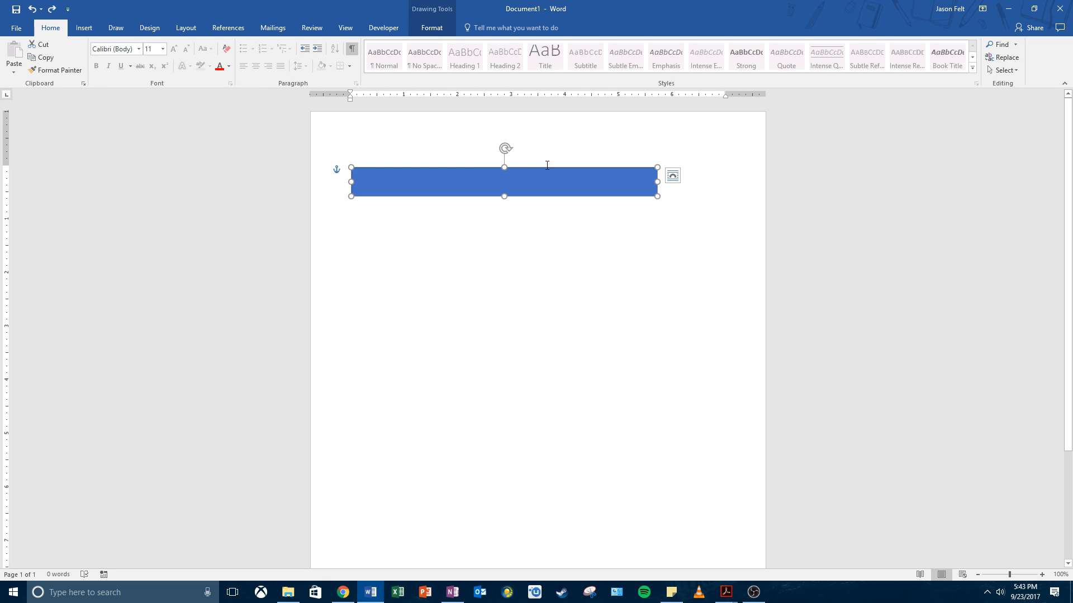
{"action": "mouse_move", "coordinate": [500, 191]}
{"action": "left_mouse_down"}
{"action": "mouse_move", "coordinate": [538, 297]}
{"action": "mouse_move", "coordinate": [571, 225]}
{"action": "mouse_move", "coordinate": [527, 194]}
{"action": "mouse_move", "coordinate": [556, 311]}
{"action": "mouse_move", "coordinate": [545, 210]}
{"action": "mouse_move", "coordinate": [525, 172]}
{"action": "mouse_move", "coordinate": [545, 250]}
{"action": "left_mouse_up"}
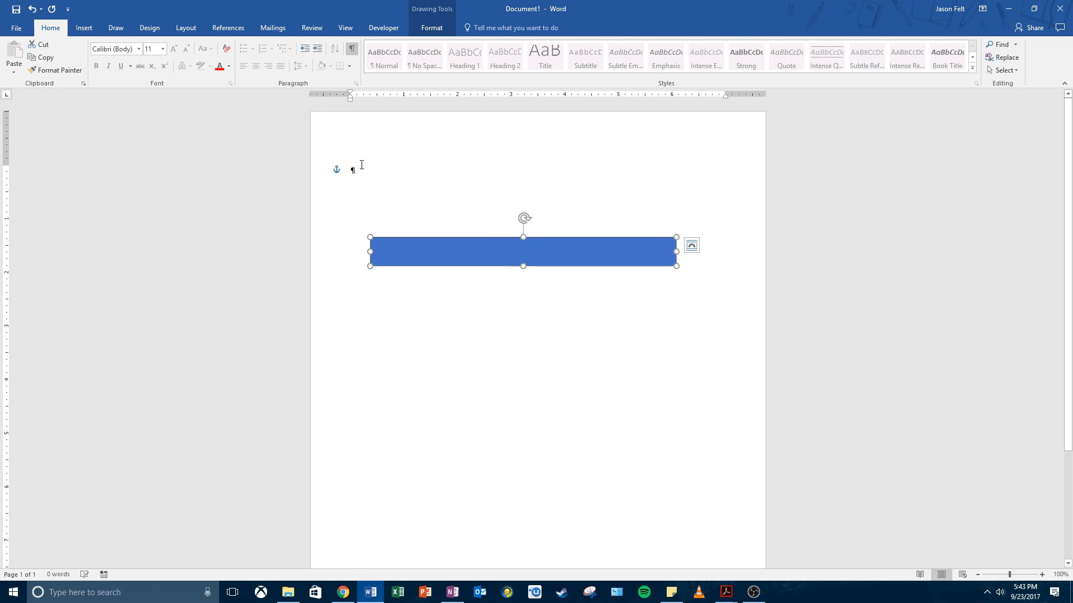
{"action": "left_click", "coordinate": [365, 166]}
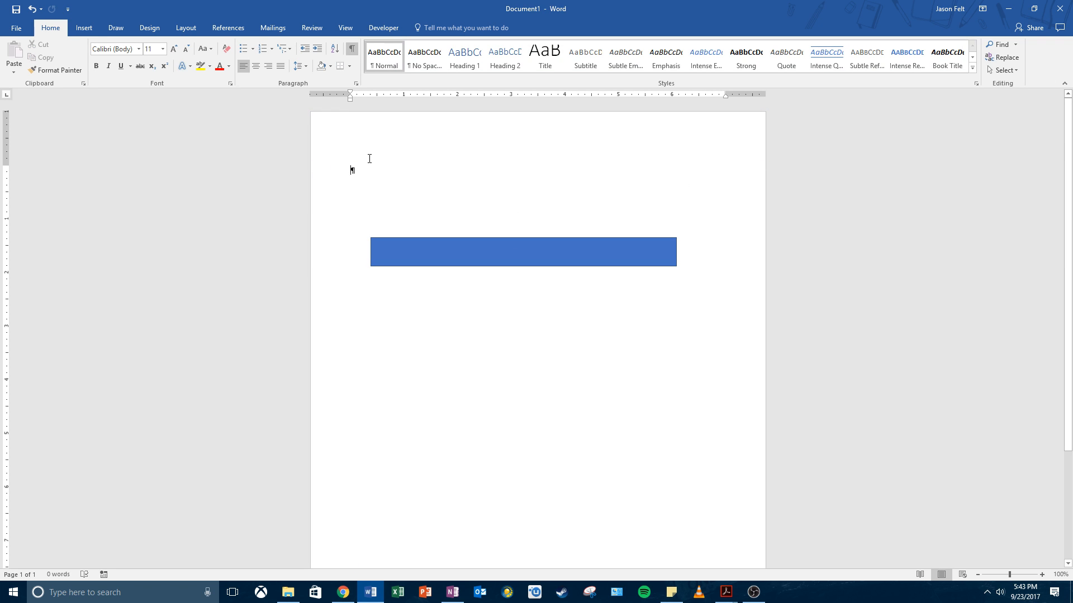
{"action": "left_click", "coordinate": [408, 248]}
{"action": "left_click", "coordinate": [32, 9]}
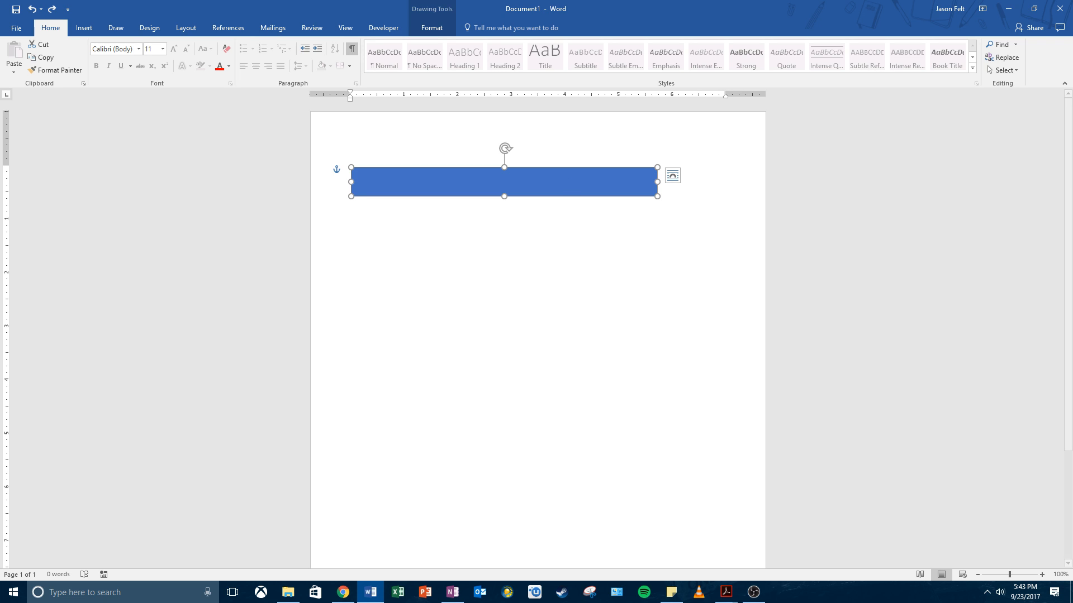
Step: Position the rectangle at the top center of the page with square text wrapping
{"action": "key", "text": "alt+Tab"}
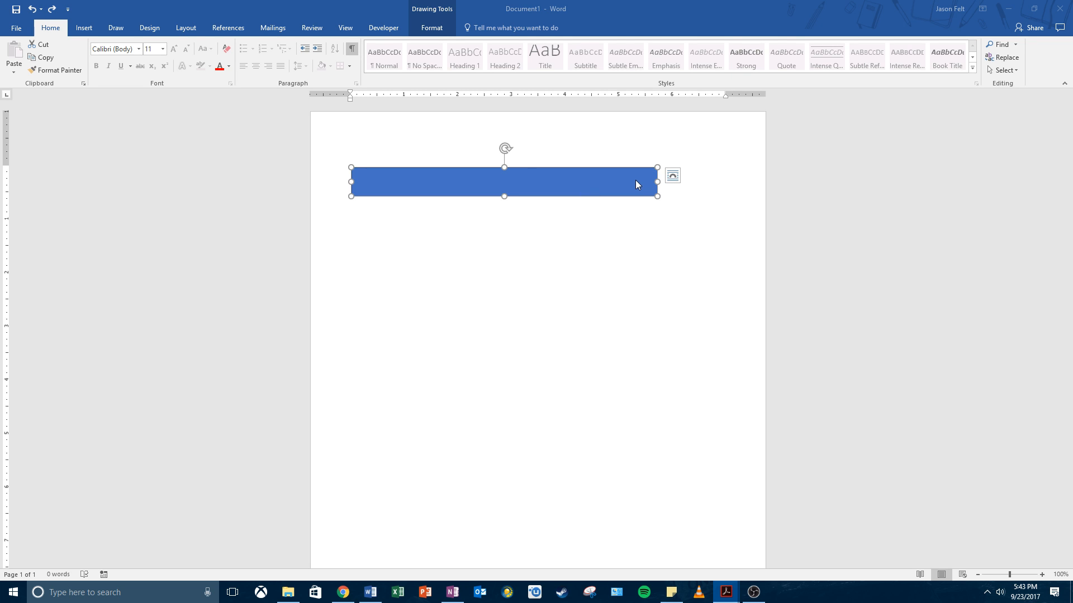
{"action": "left_click", "coordinate": [428, 29]}
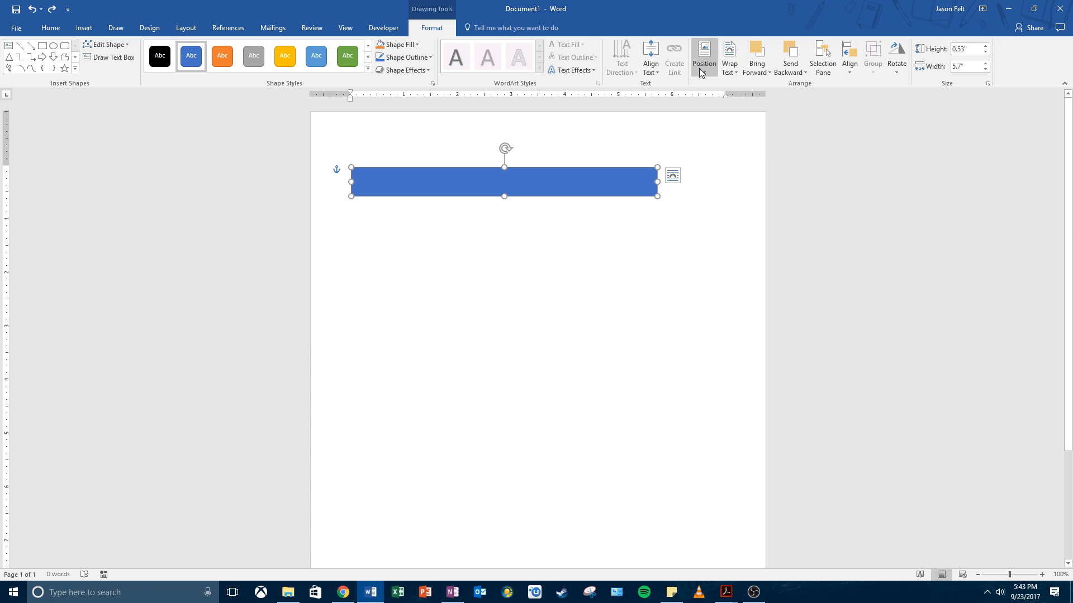
{"action": "left_click", "coordinate": [696, 76]}
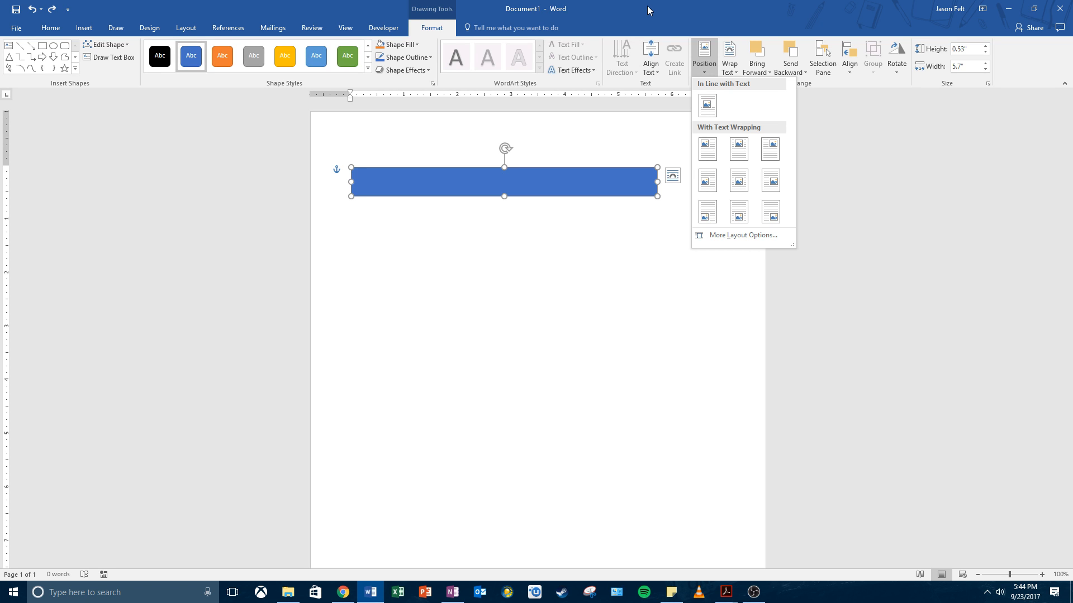
{"action": "key", "text": "alt+Tab"}
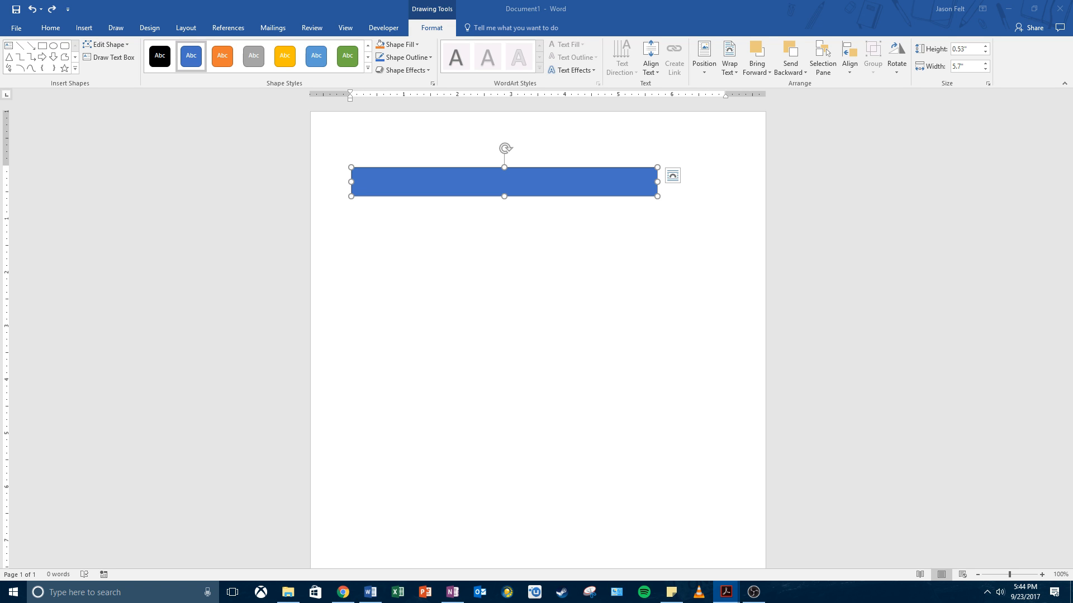
{"action": "left_click", "coordinate": [704, 71]}
{"action": "left_click", "coordinate": [704, 70]}
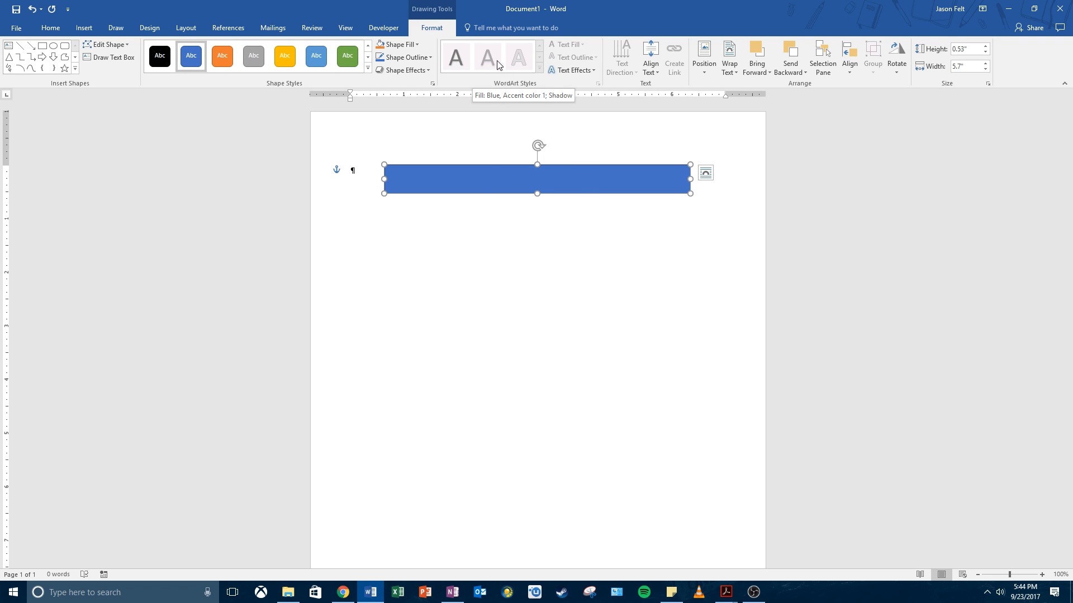
Step: Set the rectangle's text wrapping to Top and Bottom and place the insertion point in the paragraph below it
{"action": "left_click", "coordinate": [706, 174]}
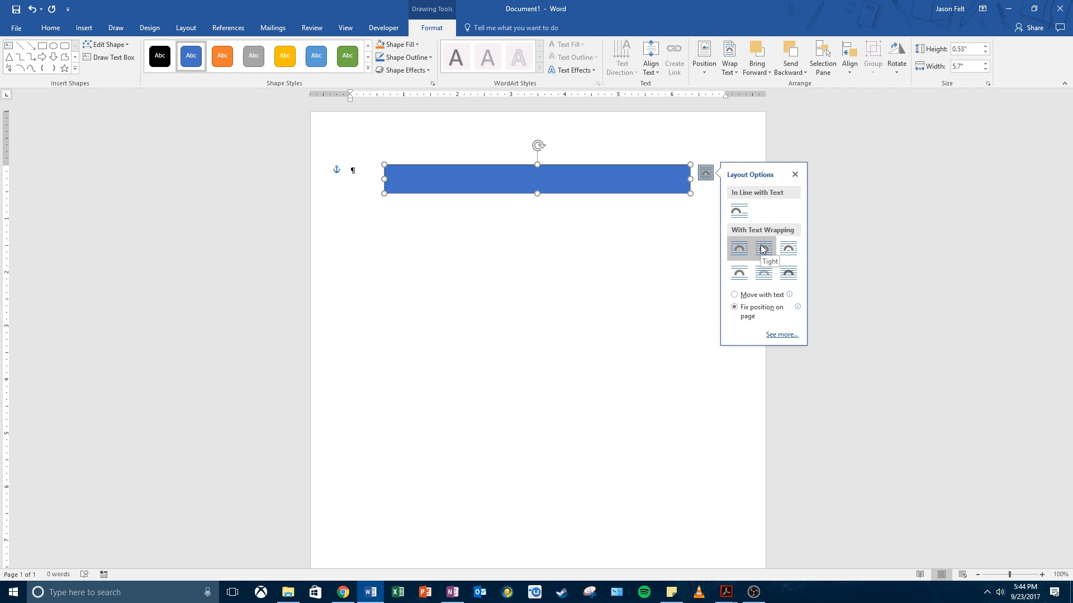
{"action": "left_click", "coordinate": [744, 280]}
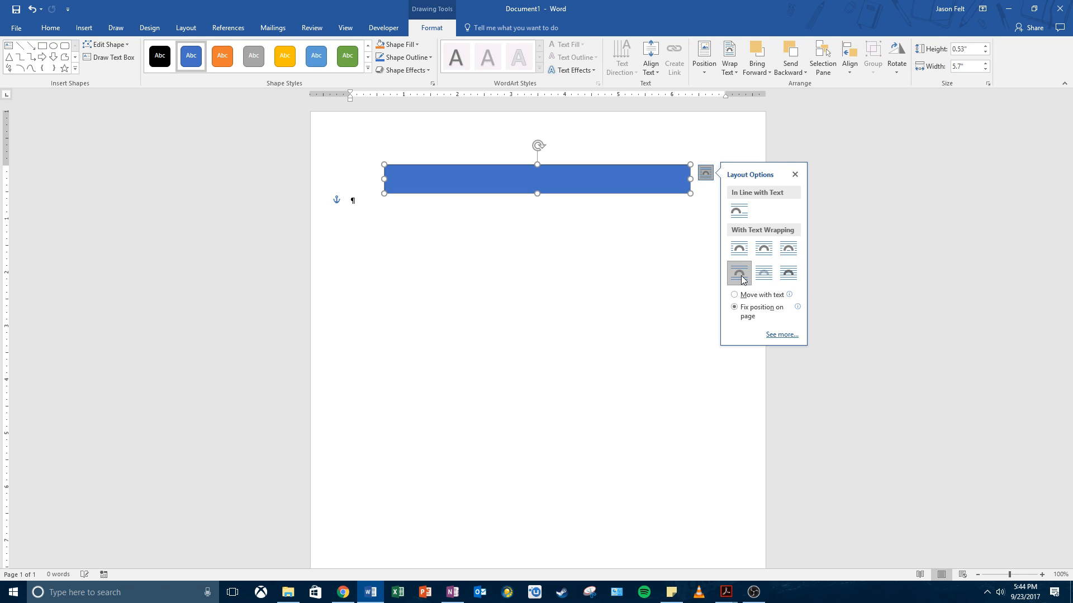
{"action": "left_click", "coordinate": [401, 213]}
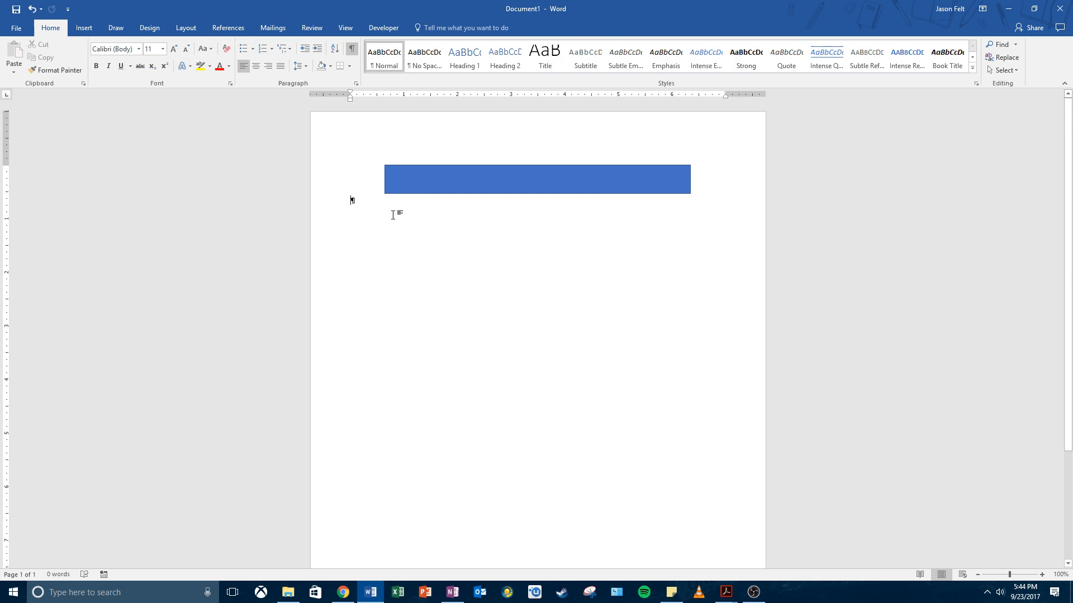
{"action": "left_click", "coordinate": [451, 187]}
{"action": "left_click", "coordinate": [366, 211]}
Step: Apply the gray gradient theme style from the fifth row of theme styles to the rectangle
{"action": "key", "text": "alt+Tab"}
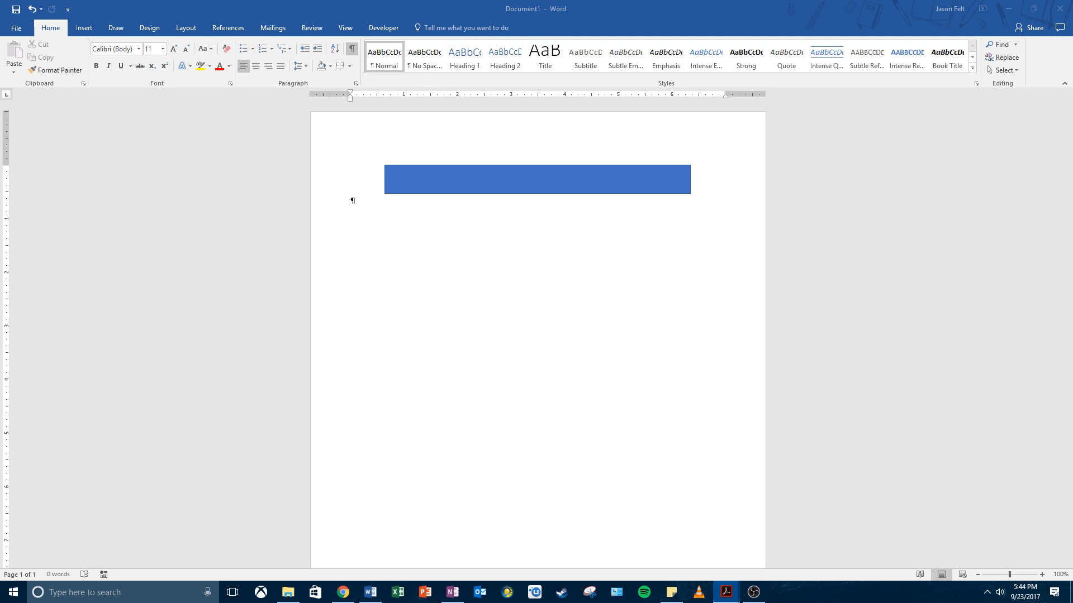
{"action": "left_click", "coordinate": [551, 162]}
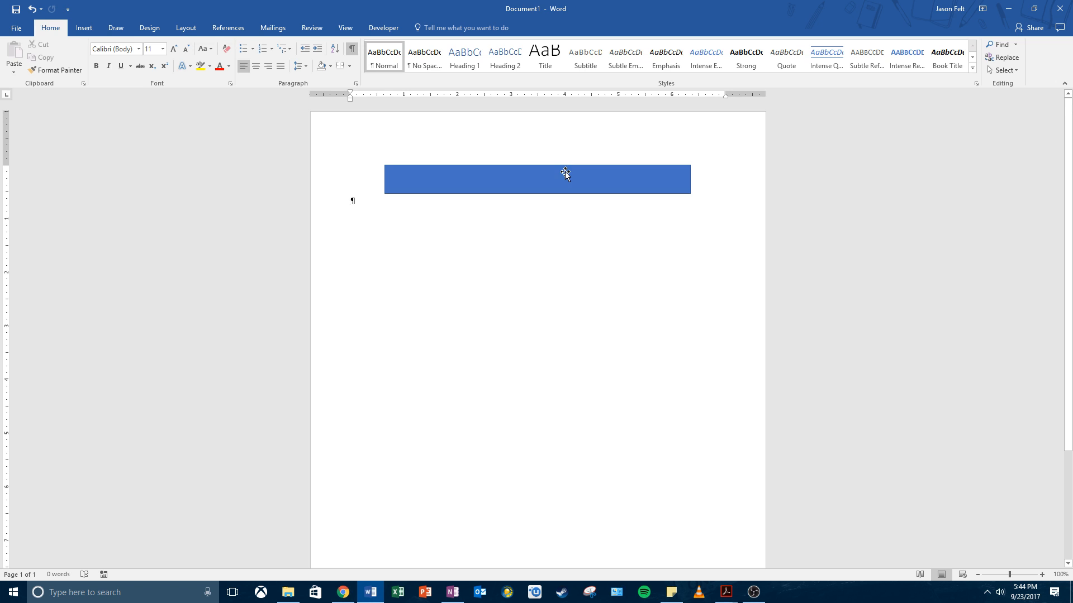
{"action": "left_click", "coordinate": [557, 175]}
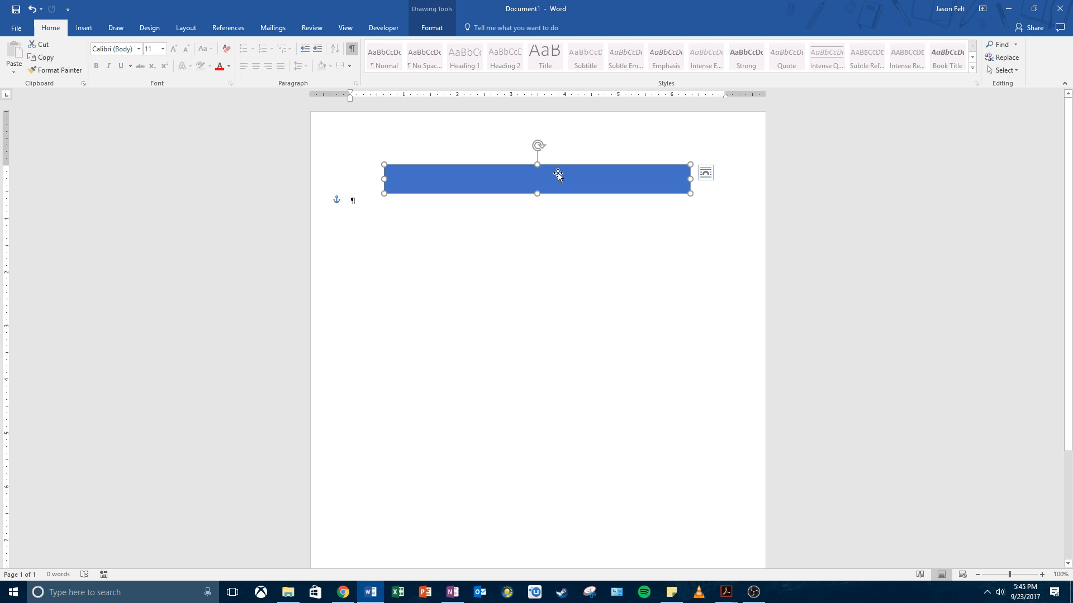
{"action": "left_click", "coordinate": [440, 33]}
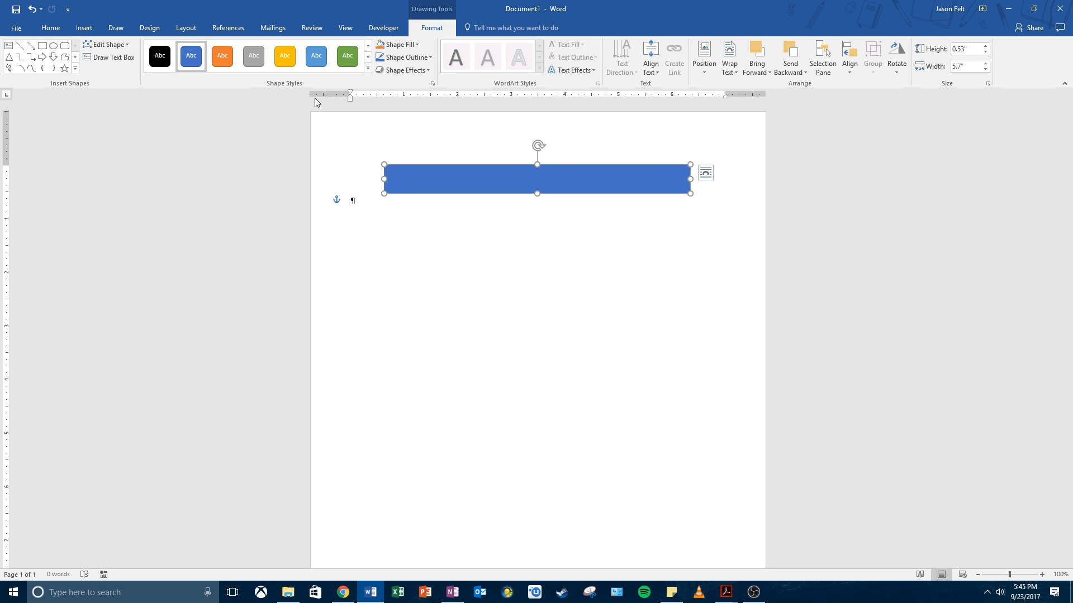
{"action": "left_click", "coordinate": [368, 69]}
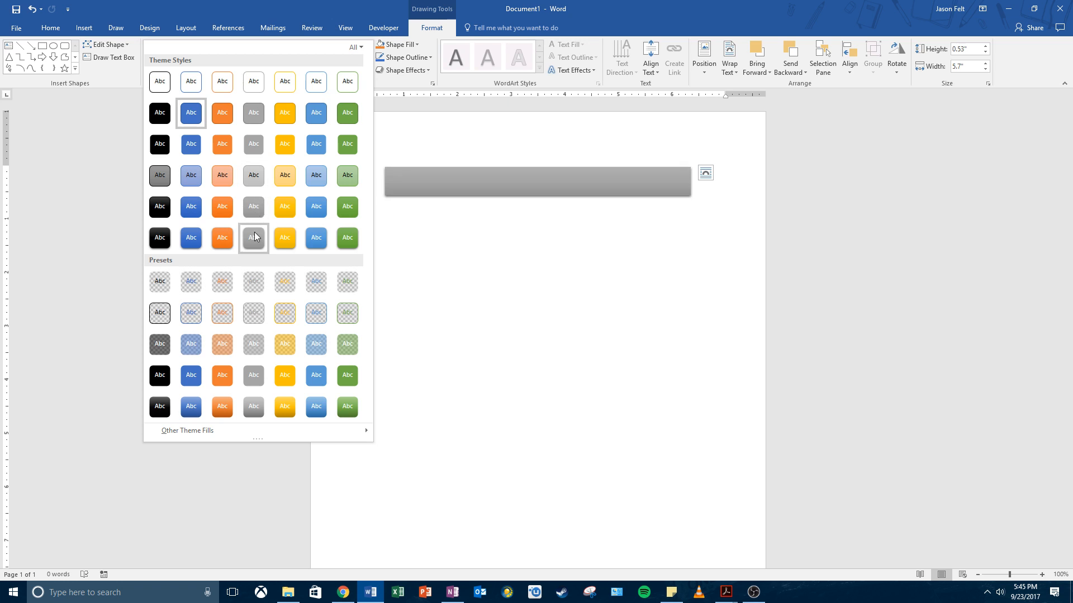
{"action": "left_click", "coordinate": [254, 203]}
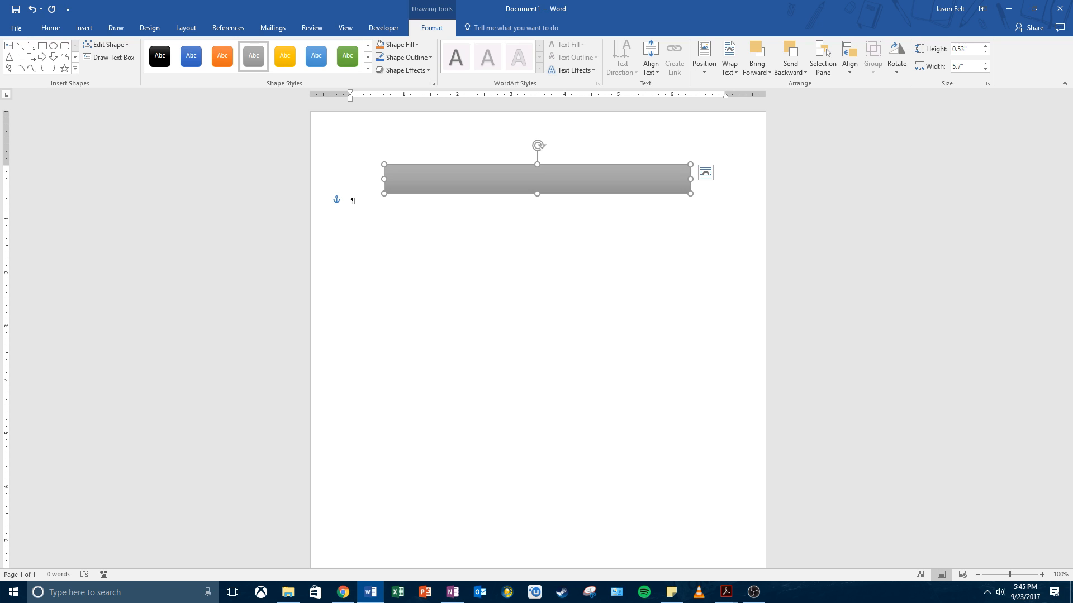
Step: Add the text "Village of Apple Park" inside the gray rectangle
{"action": "right_click", "coordinate": [543, 186]}
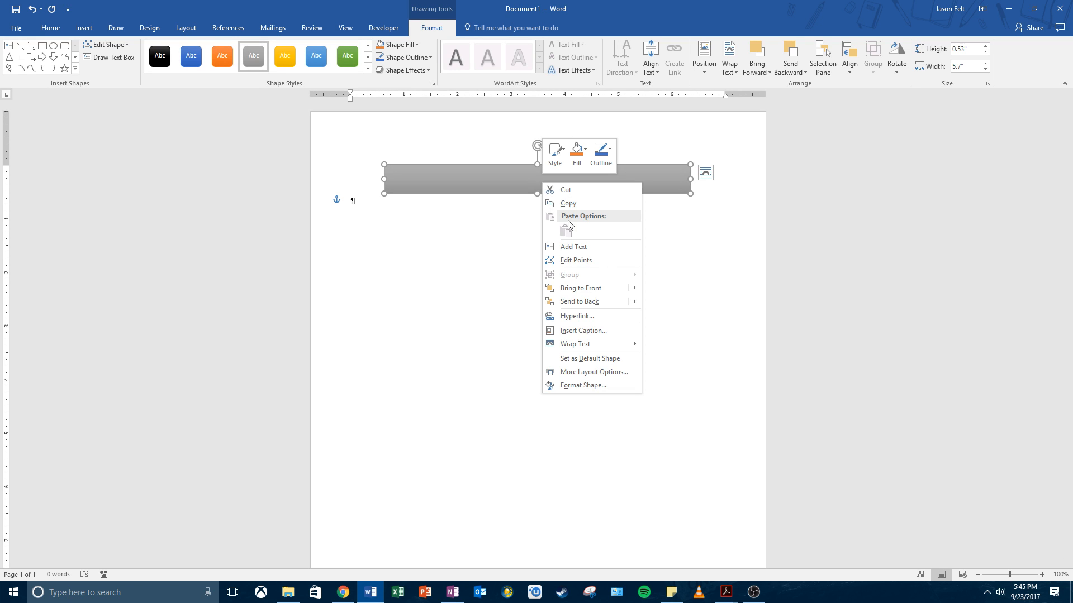
{"action": "left_click", "coordinate": [576, 247]}
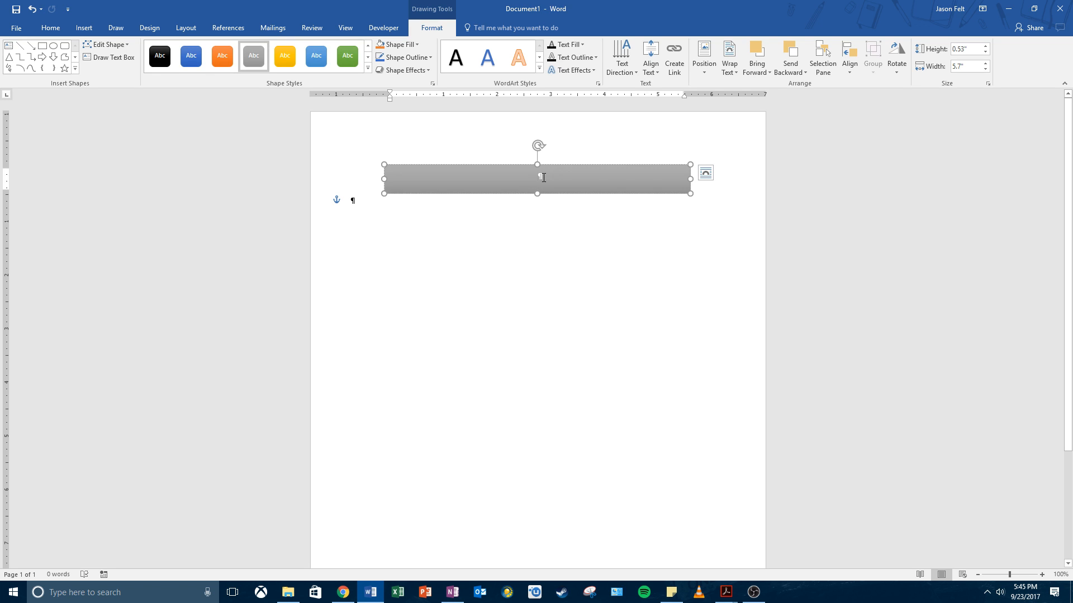
{"action": "type", "text": "Village o"}
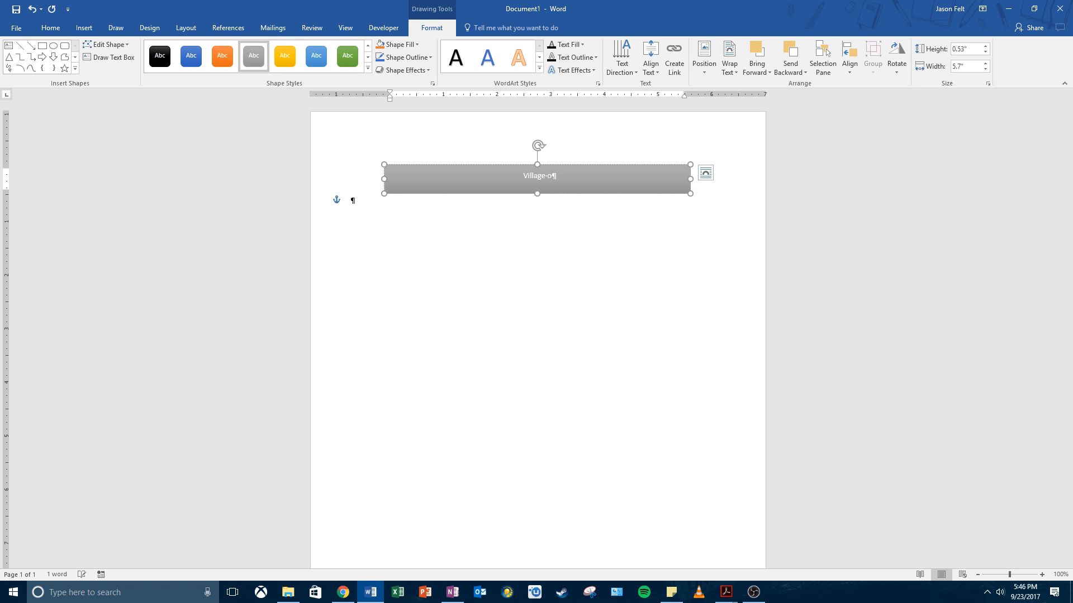
{"action": "type", "text": "f Apple Park"}
{"action": "left_click", "coordinate": [587, 223]}
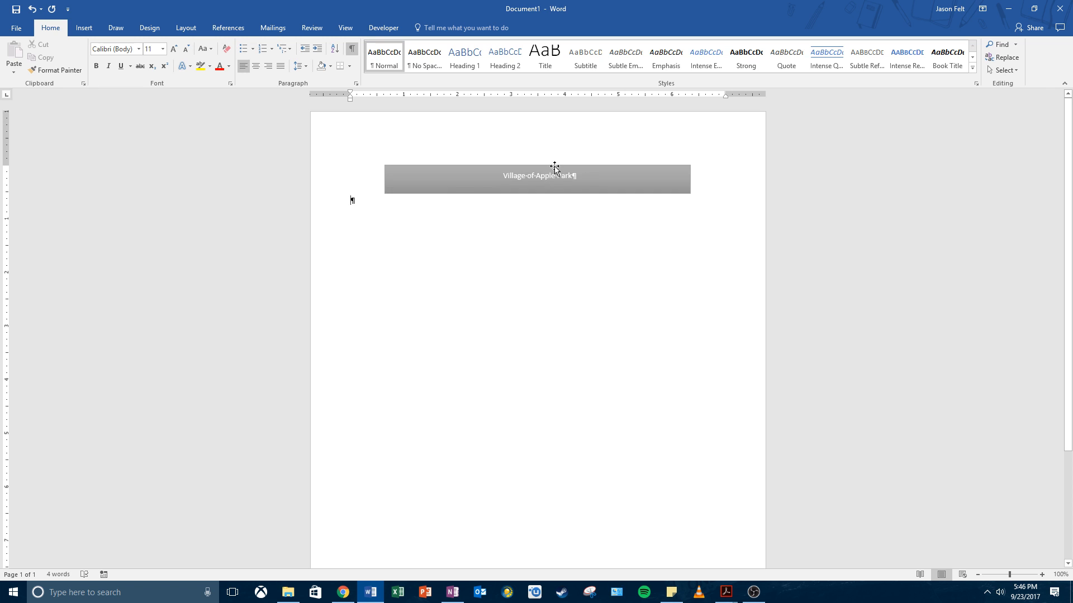
Step: Set the "Village of Apple Park" text in the rectangle to font size 26 and make it bold
{"action": "left_click", "coordinate": [522, 176]}
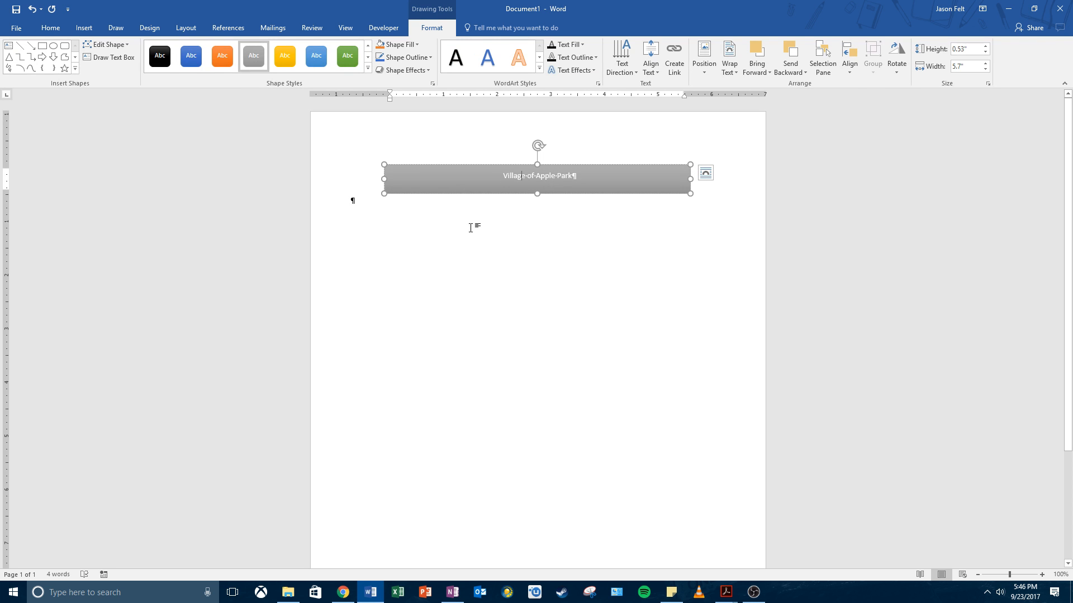
{"action": "left_click_drag", "start_coordinate": [504, 174], "coordinate": [578, 177]}
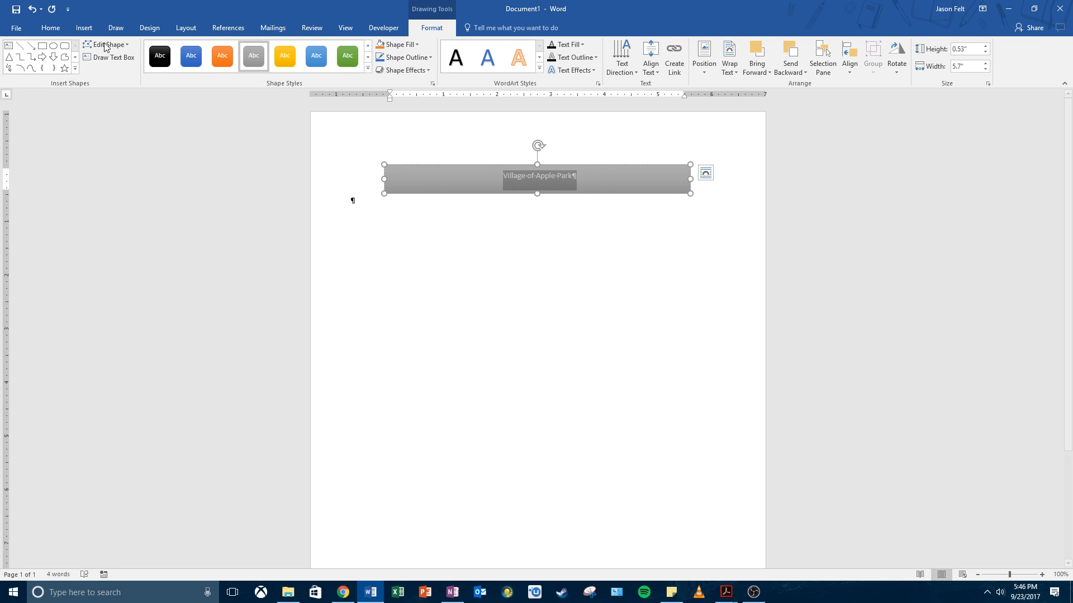
{"action": "left_click", "coordinate": [48, 30]}
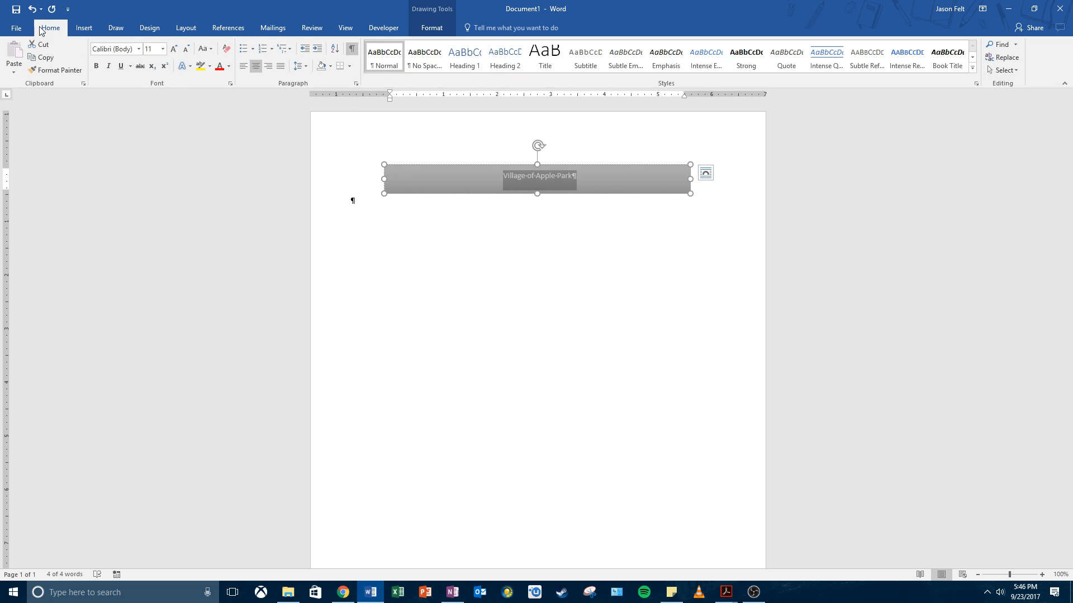
{"action": "left_click", "coordinate": [163, 49]}
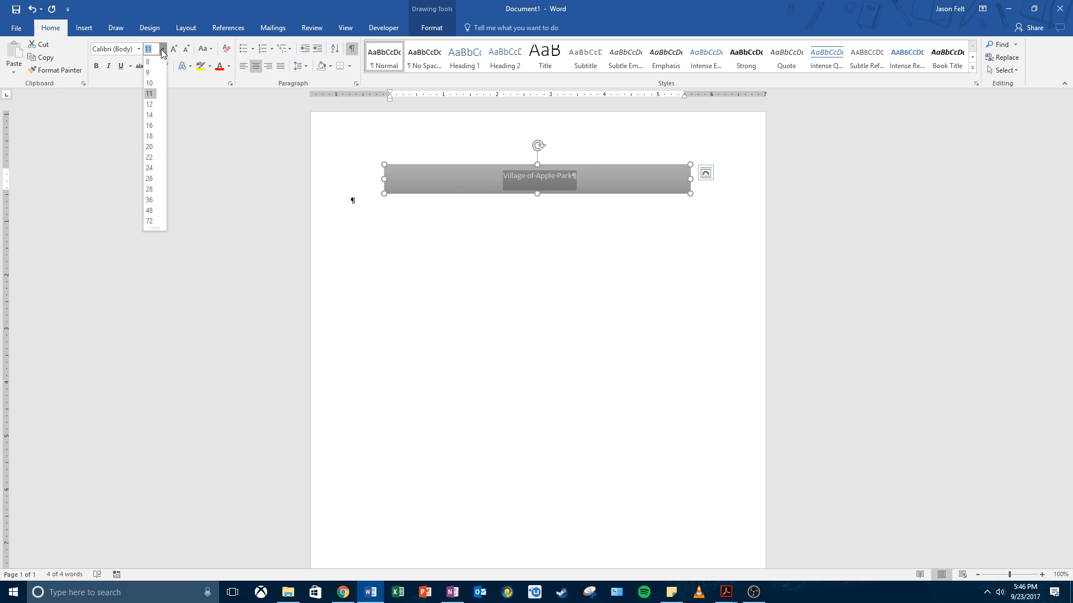
{"action": "left_click", "coordinate": [150, 178]}
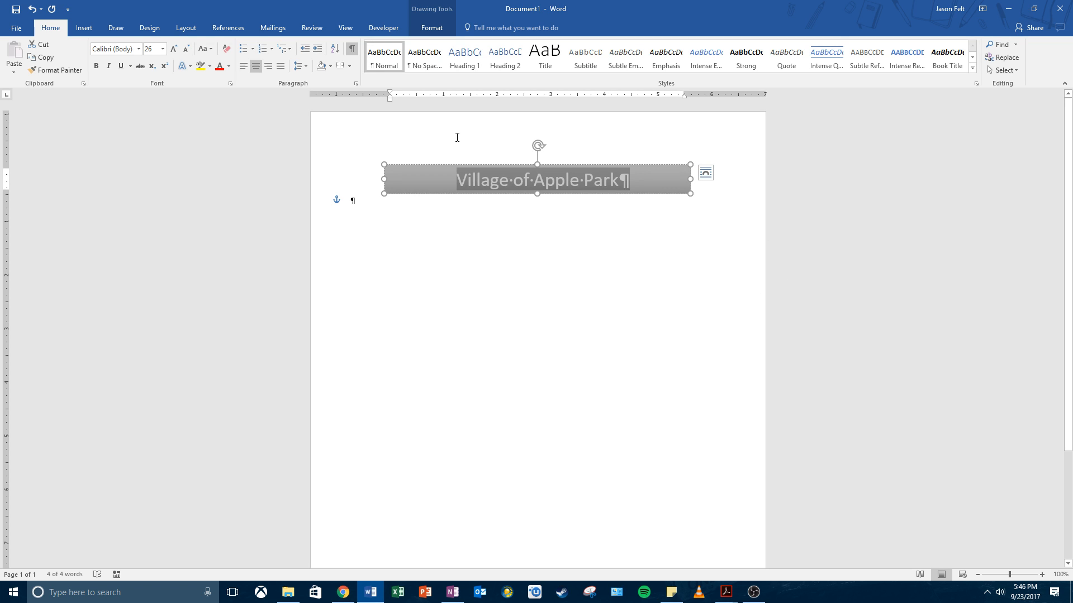
{"action": "left_click", "coordinate": [96, 66]}
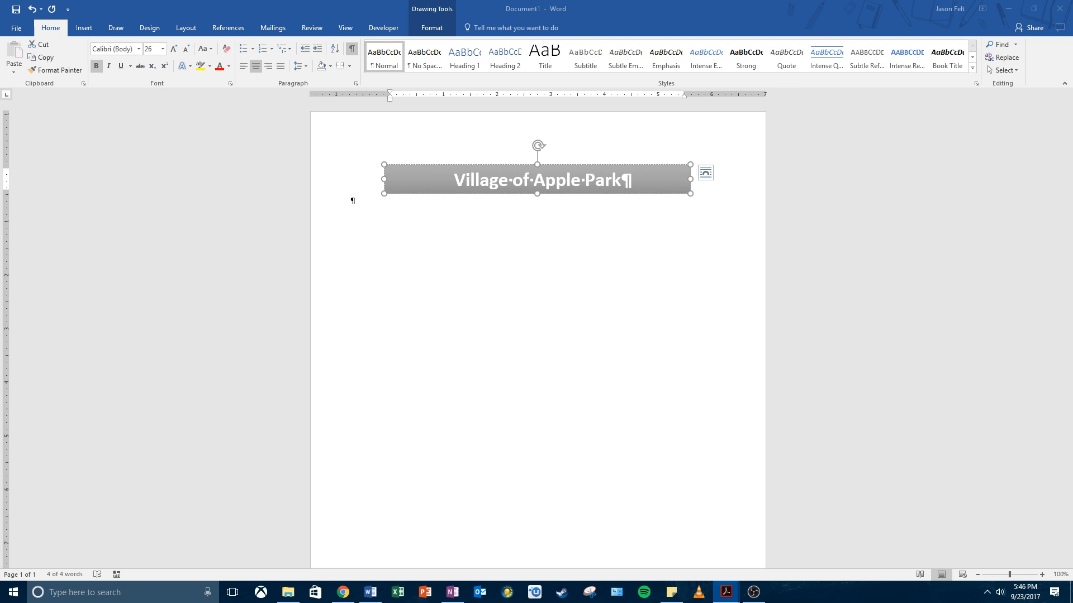
{"action": "left_click", "coordinate": [579, 186]}
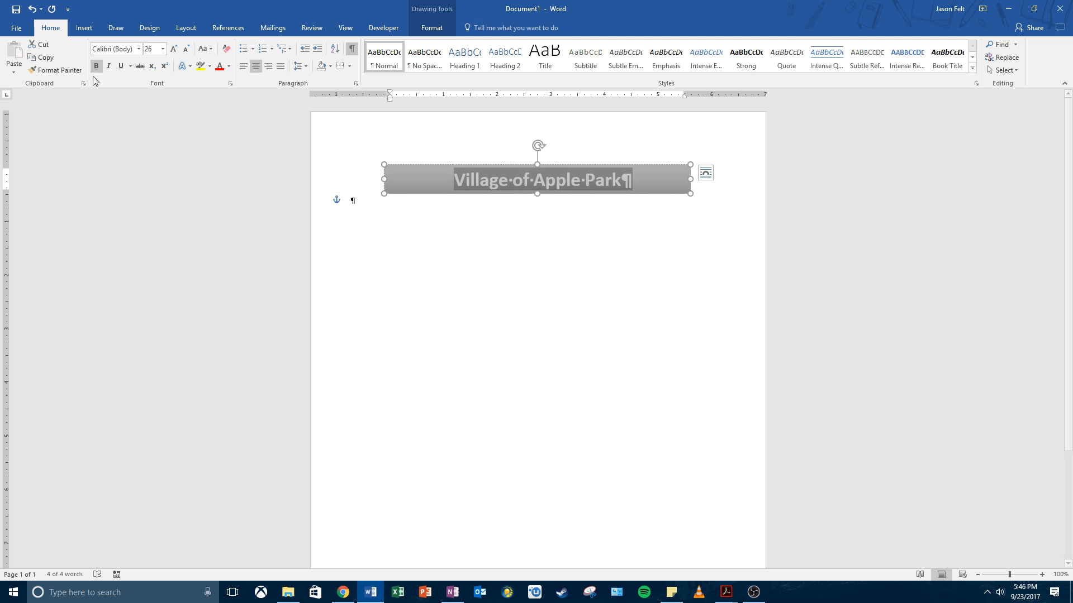